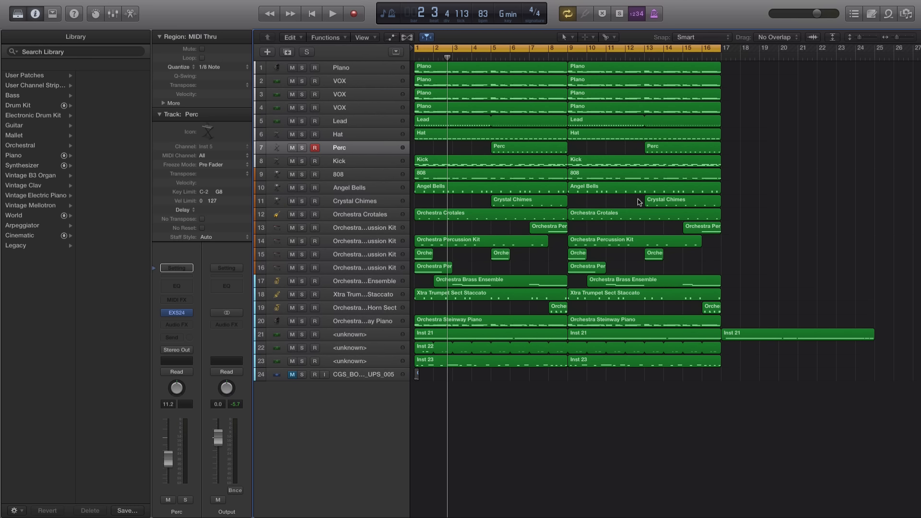
Play the opening bars of the beat several times to check the level on the Output channel.
key(space)
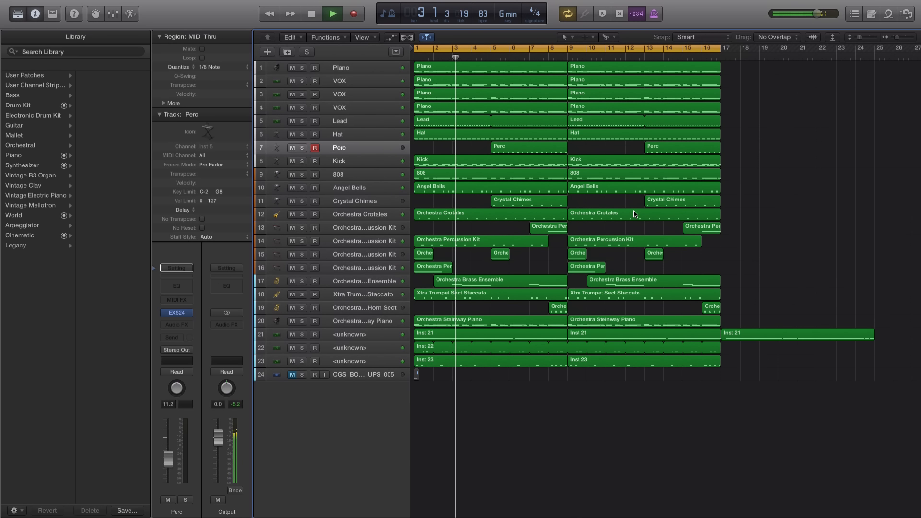
key(space)
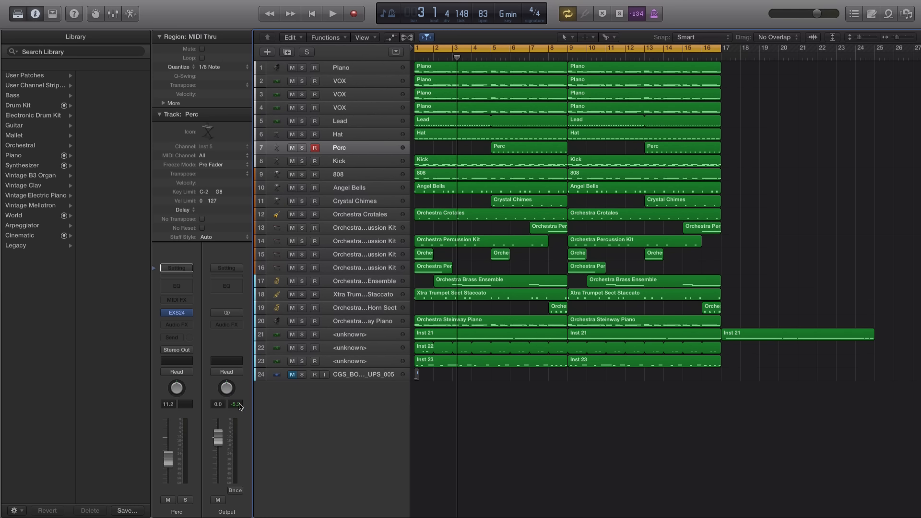
key(Return)
key(space)
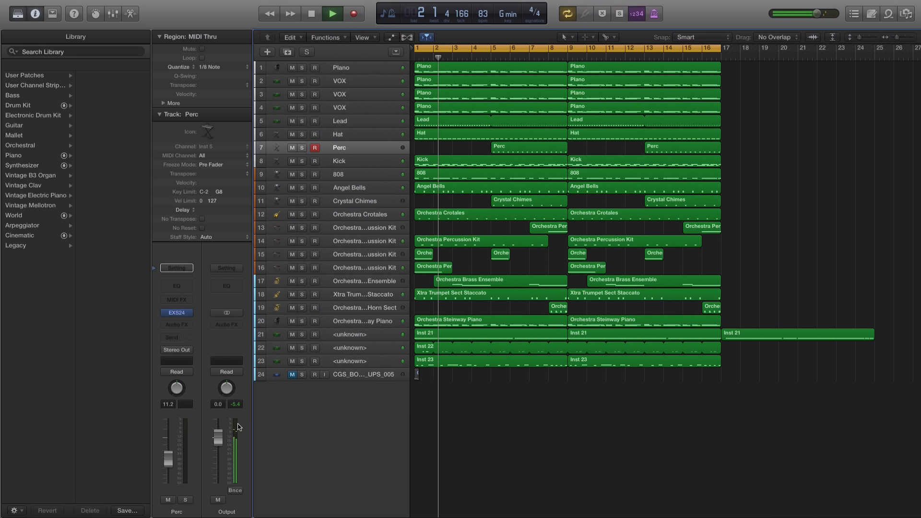
key(space)
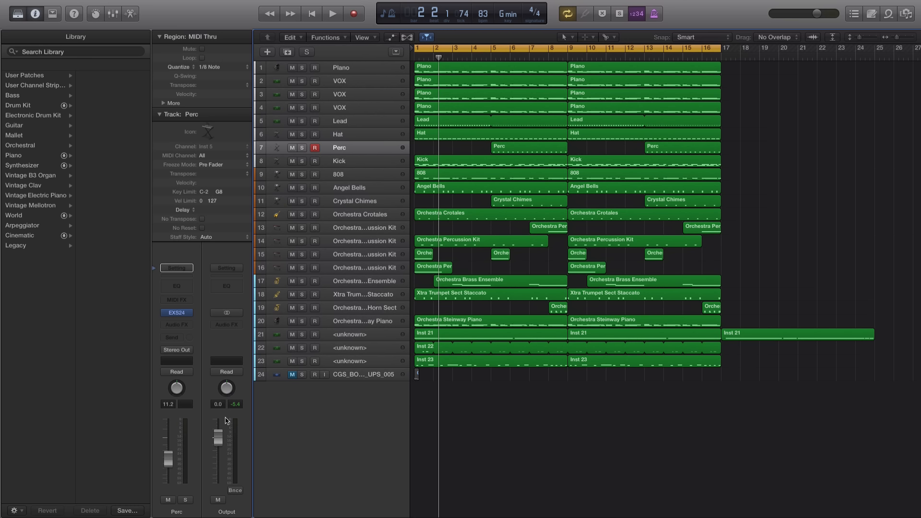
key(Return)
key(space)
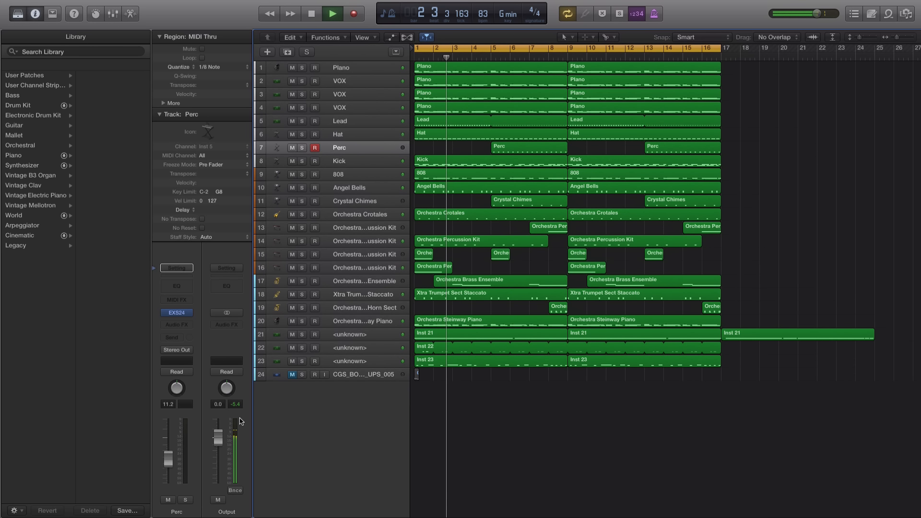
key(space)
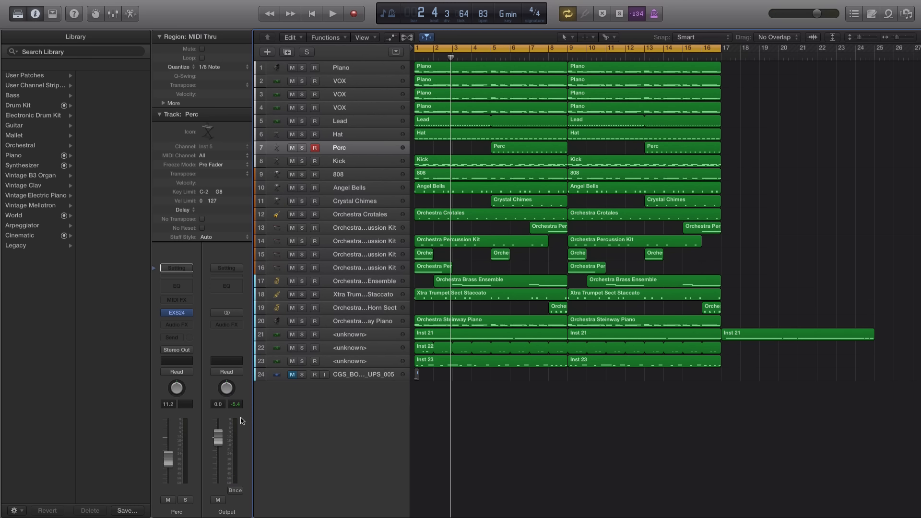
Insert a Single Band EQ on the Output channel and place its window over the arrangement.
click(237, 328)
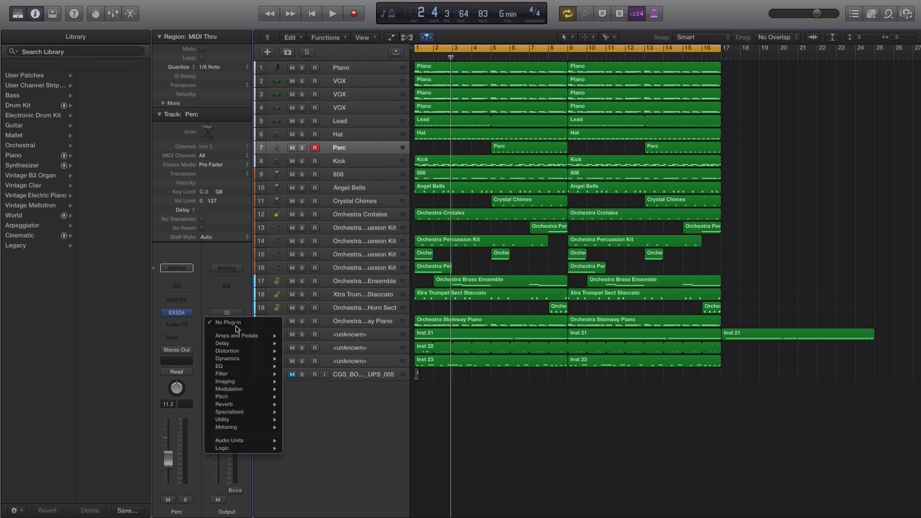
mouse_move(226, 366)
mouse_move(302, 368)
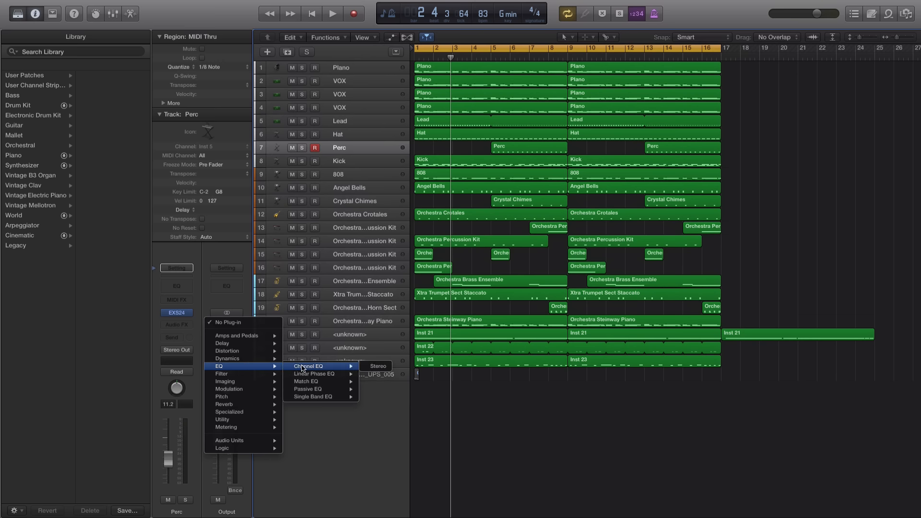
mouse_move(313, 397)
click(379, 397)
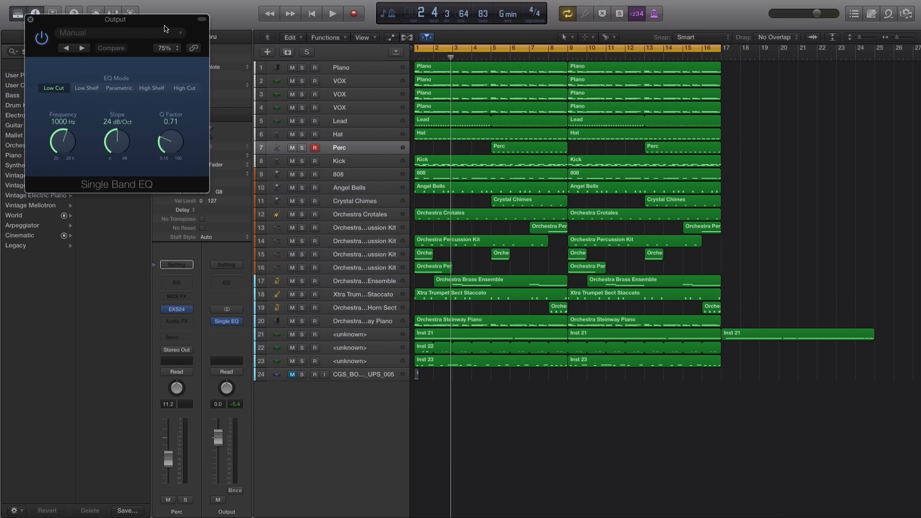
drag(165, 29, 474, 65)
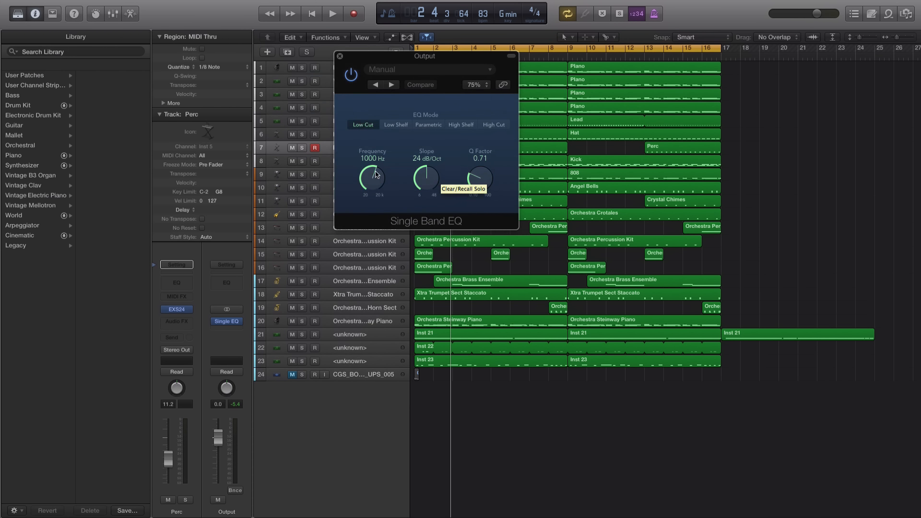
Set the Single Band EQ's low cut frequency to 30 Hz, audition the result and close the plug-in.
drag(376, 174, 369, 212)
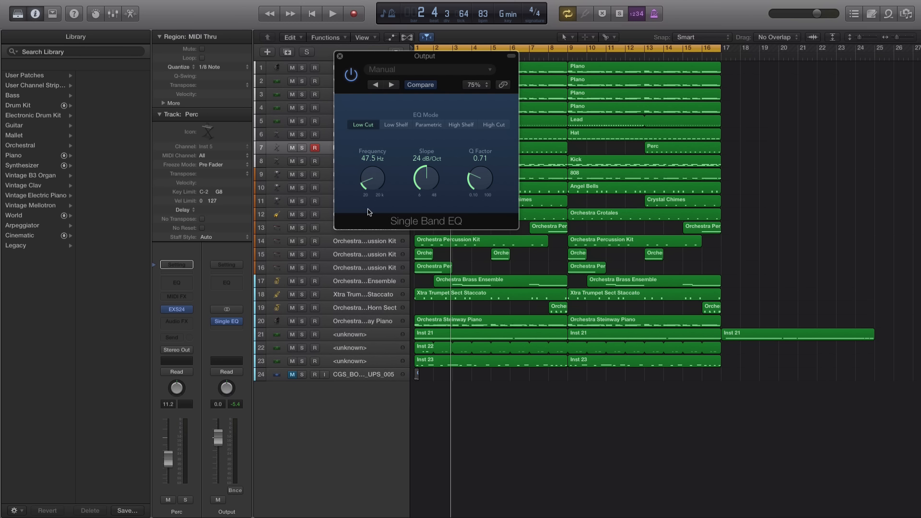
drag(370, 180, 370, 193)
key(space)
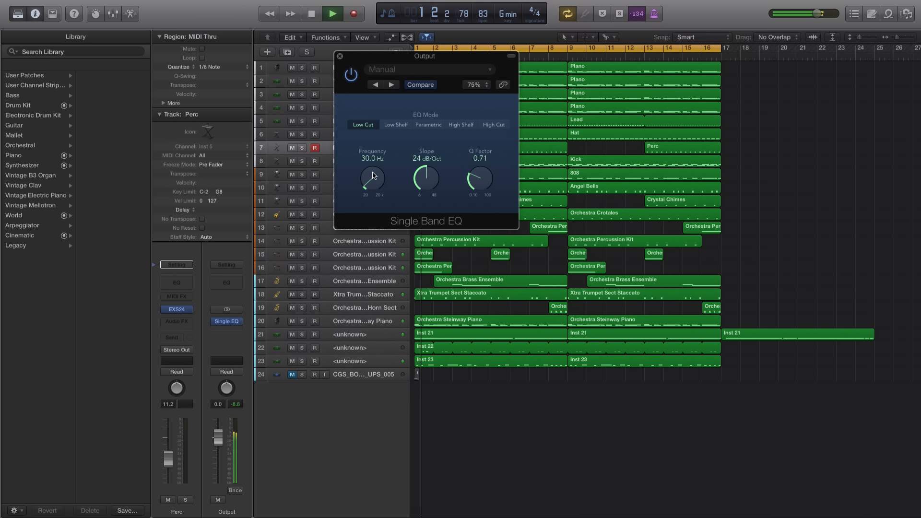
key(space)
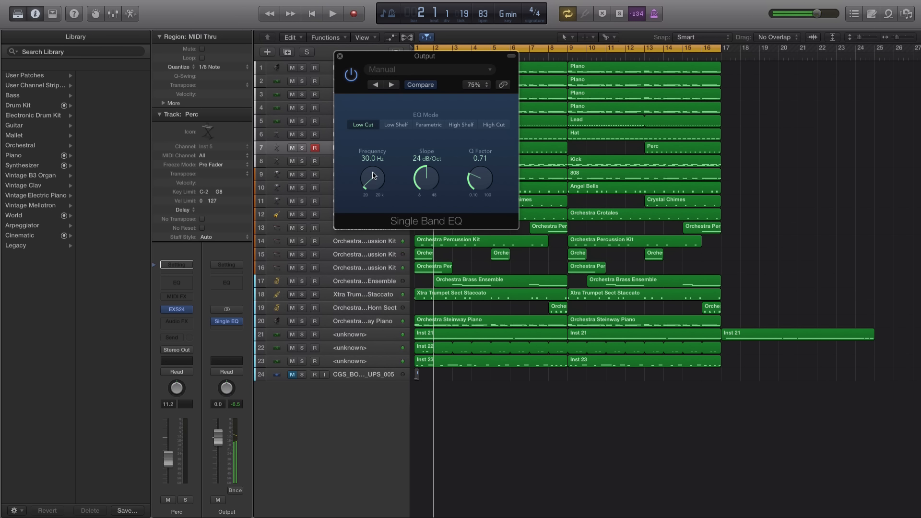
click(340, 57)
Insert a stereo Compressor after the EQ on the Output channel and place its window over the arrangement.
click(243, 335)
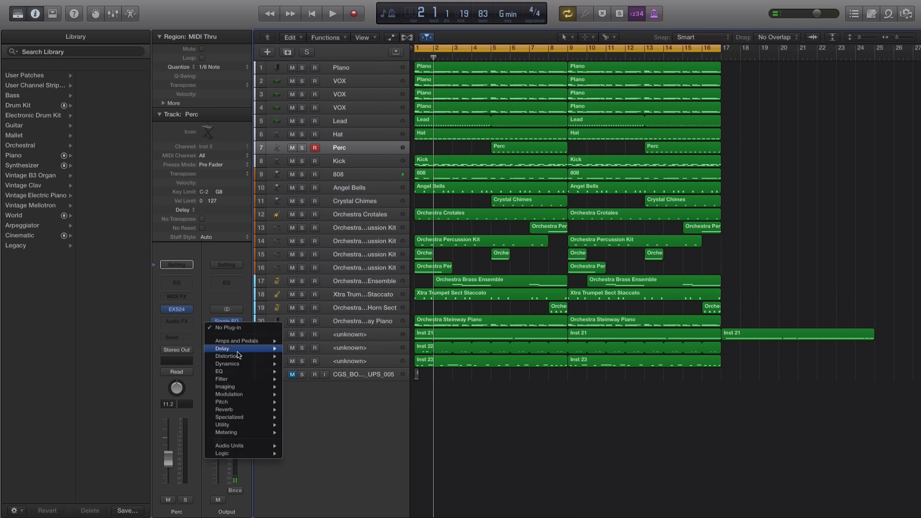
mouse_move(236, 366)
mouse_move(307, 373)
click(370, 372)
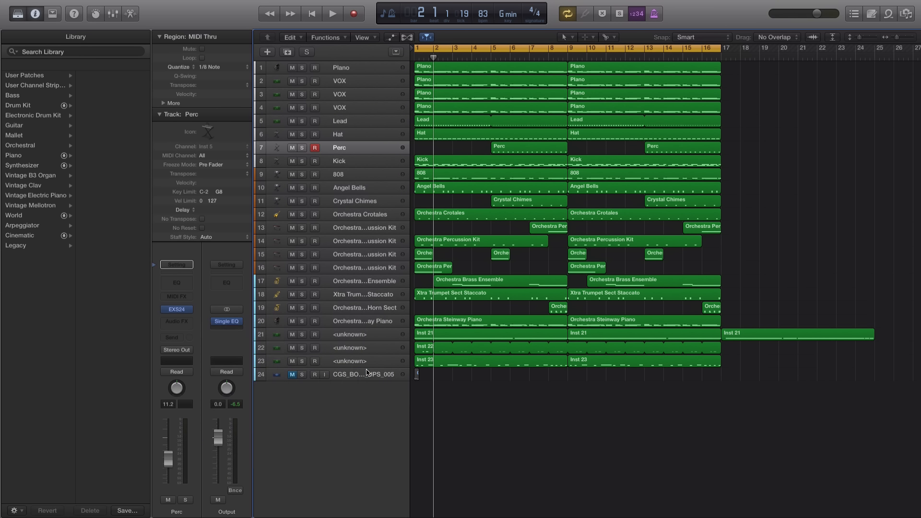
drag(224, 29, 505, 66)
Load the Platinum Analog Tape preset in the Compressor and switch Auto Gain off.
click(459, 70)
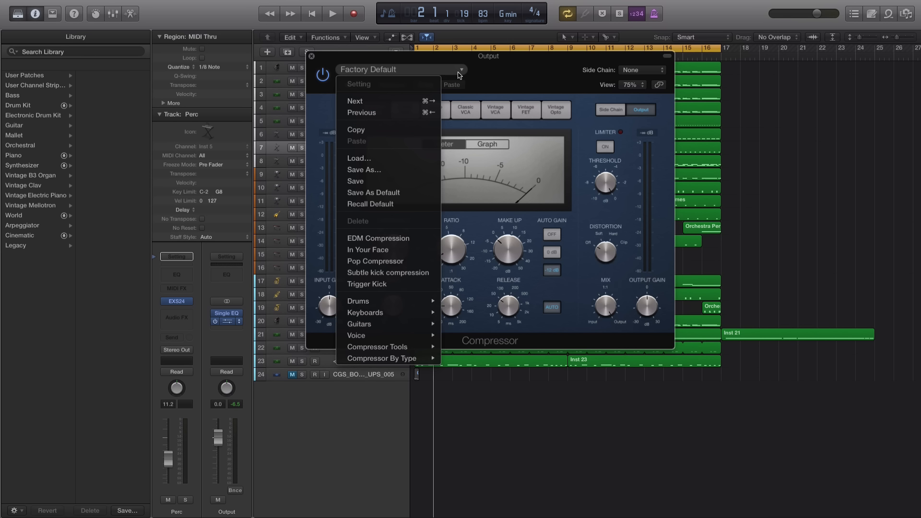
mouse_move(396, 348)
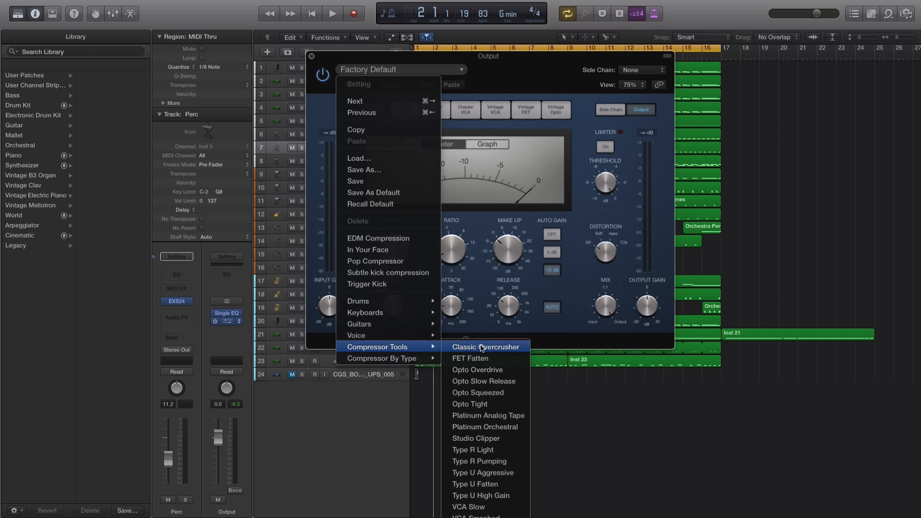
click(494, 417)
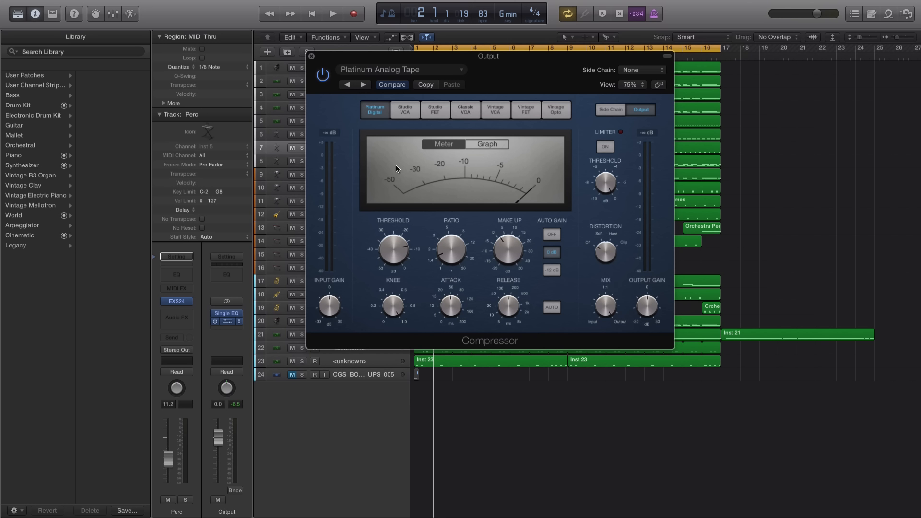
click(552, 236)
Lower the Compressor's threshold to -16 dB while the beat plays back.
key(space)
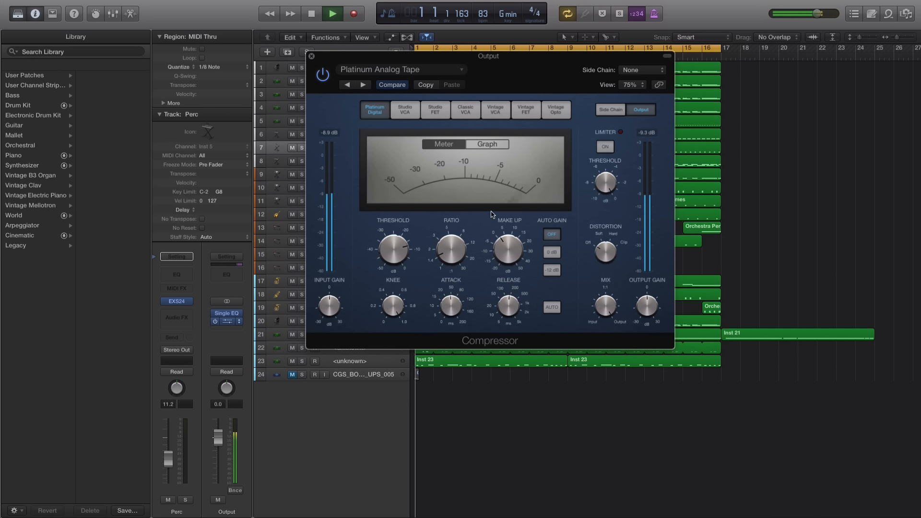
mouse_move(388, 261)
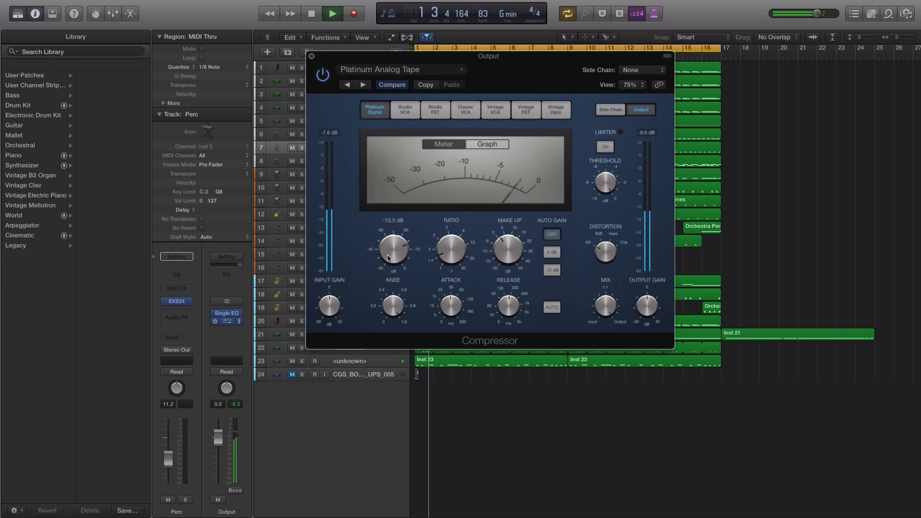
drag(388, 261, 389, 263)
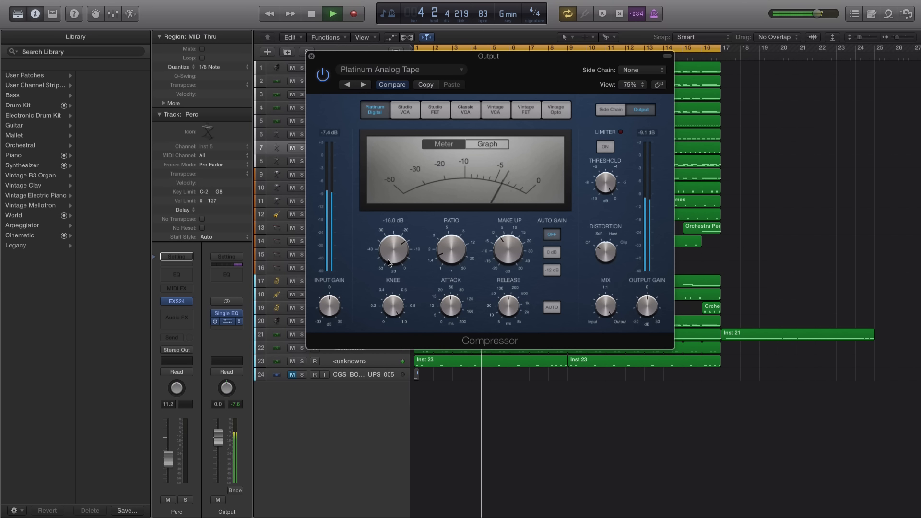
key(space)
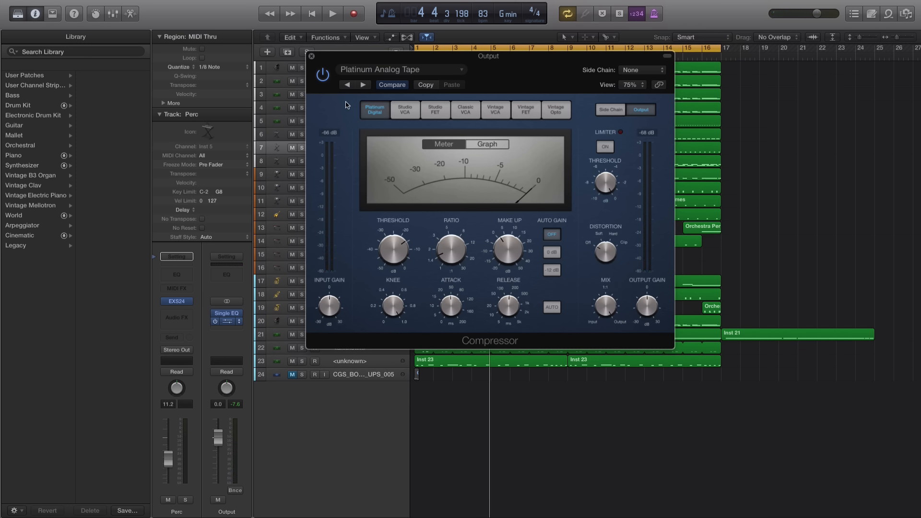
drag(356, 59, 394, 87)
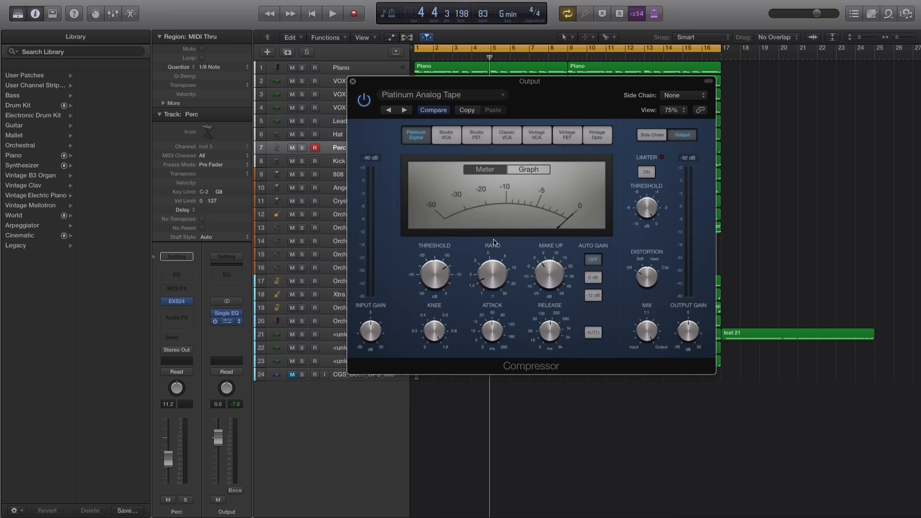
drag(536, 94, 626, 259)
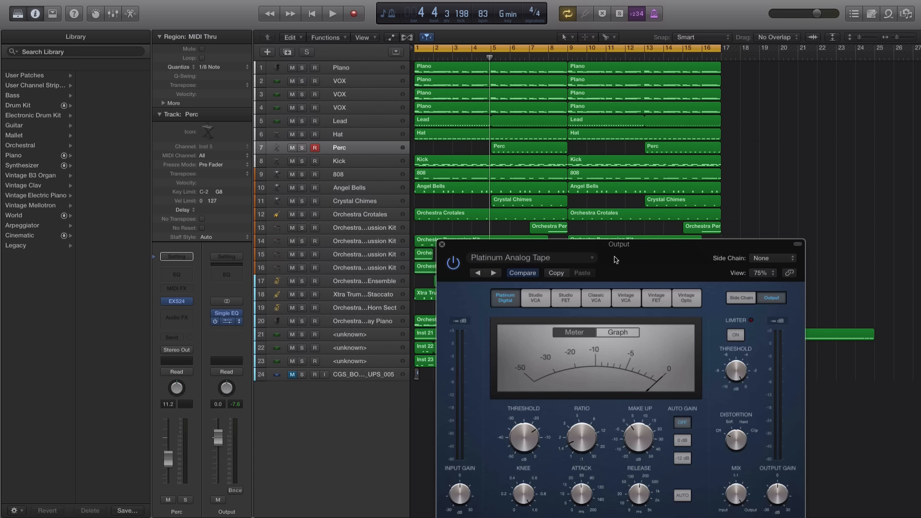
drag(614, 258, 632, 437)
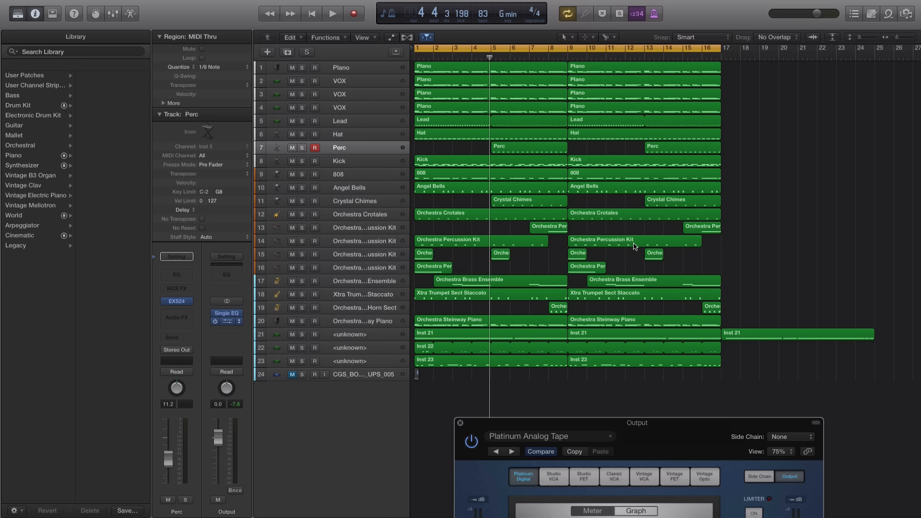
drag(686, 447, 550, 131)
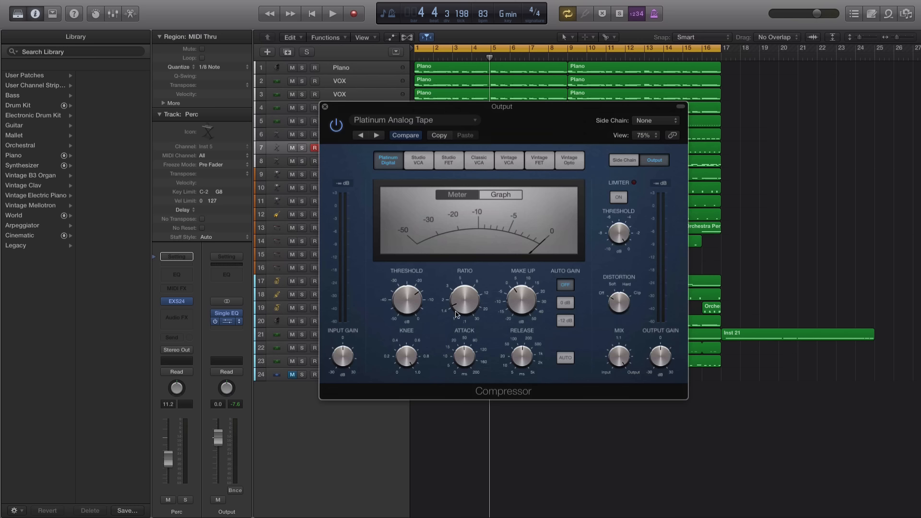
Audition the compressed mix while checking the Compressor's ratio, and close the plug-in.
mouse_move(456, 307)
key(space)
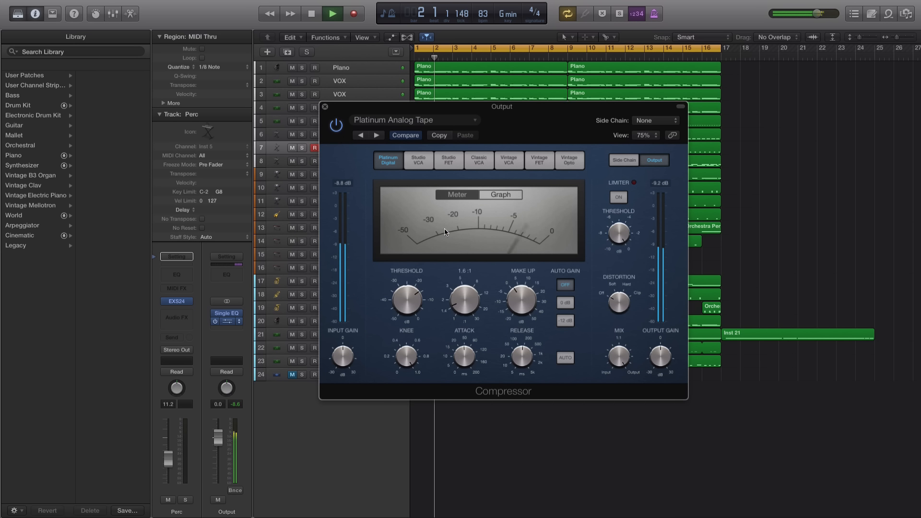
key(space)
click(325, 106)
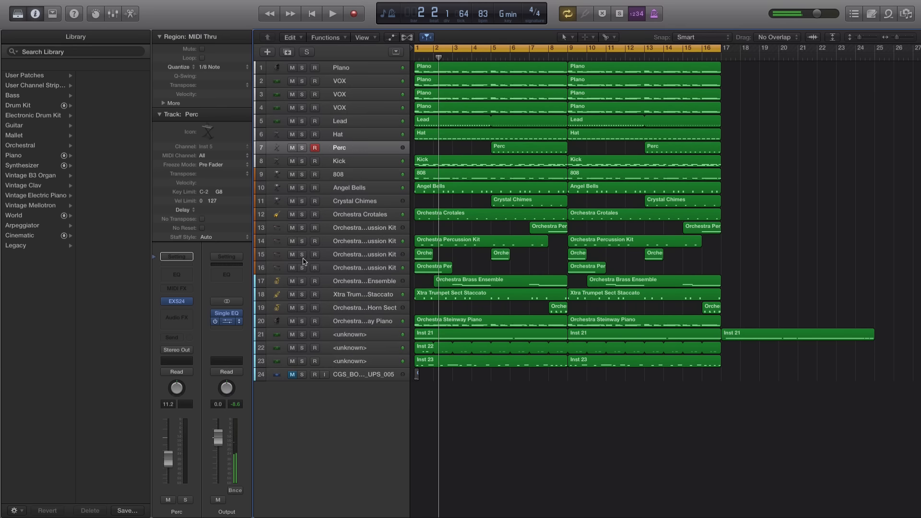
Insert a stereo Multipressor after the Compressor on the Output channel and place its window over the arrangement.
click(227, 328)
mouse_move(245, 363)
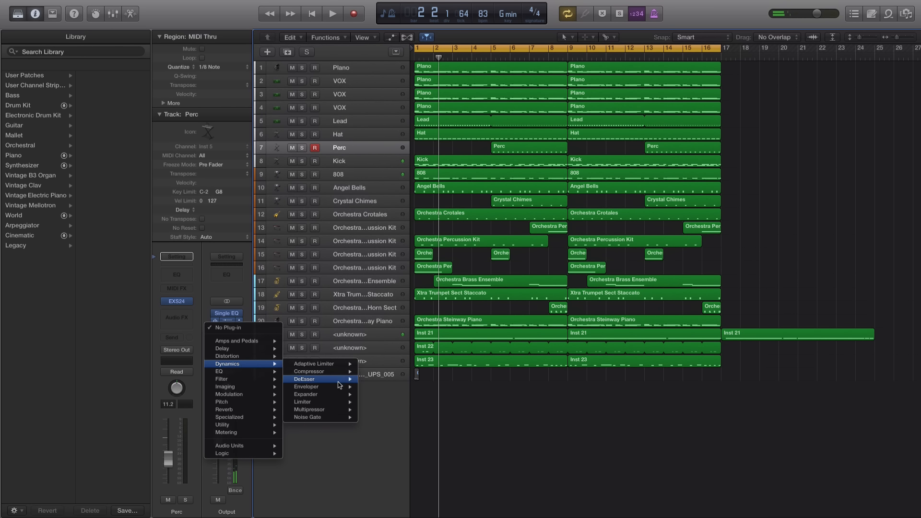
mouse_move(325, 413)
click(376, 410)
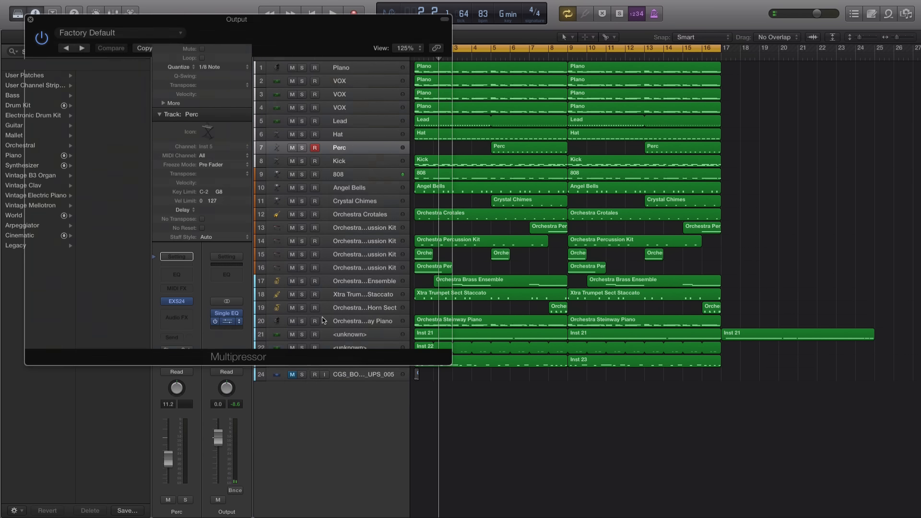
drag(196, 52, 466, 85)
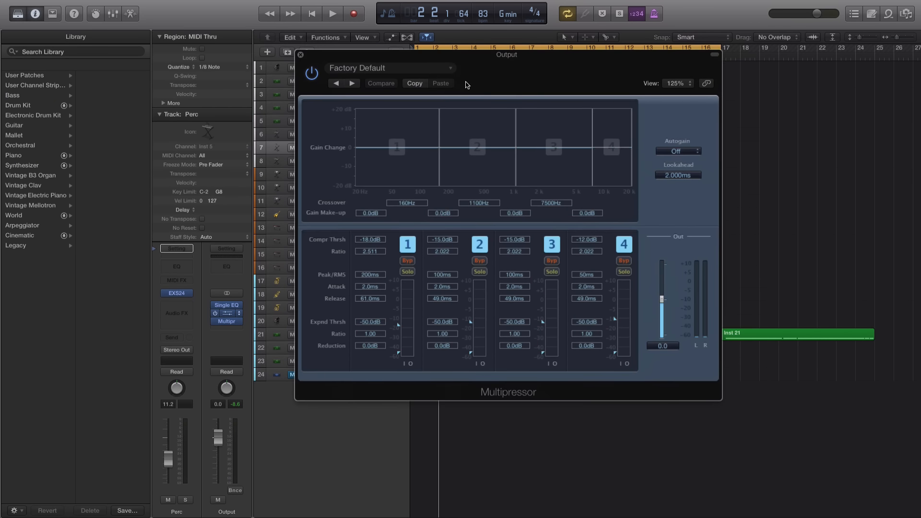
Load the factory preset Punchy Drums in the Multipressor.
click(429, 67)
mouse_move(367, 254)
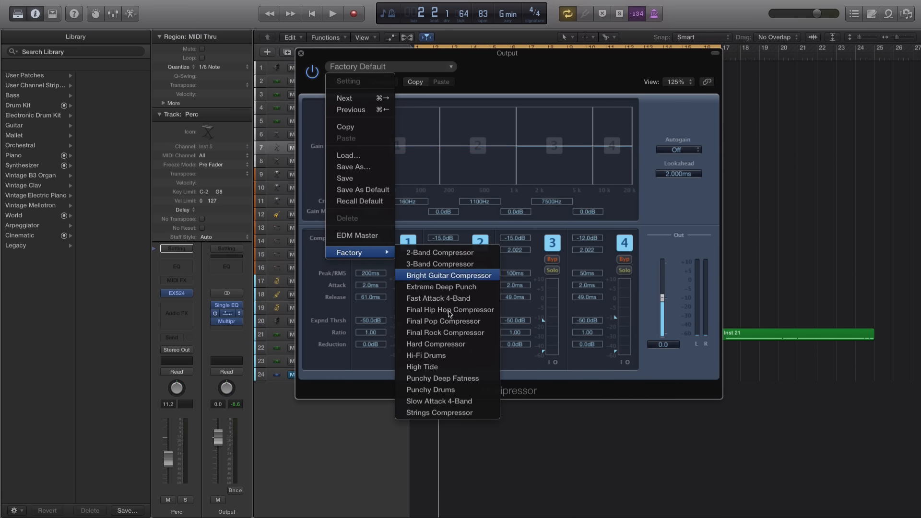
click(430, 390)
Audition the preset and set the Multipressor's compression threshold to -5.5 dB for band 1 and -11.5 dB for band 4.
key(space)
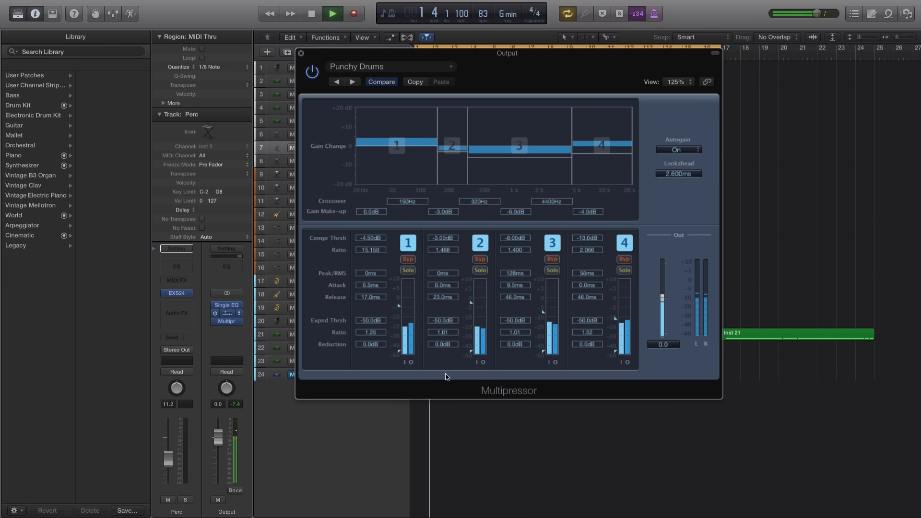
key(space)
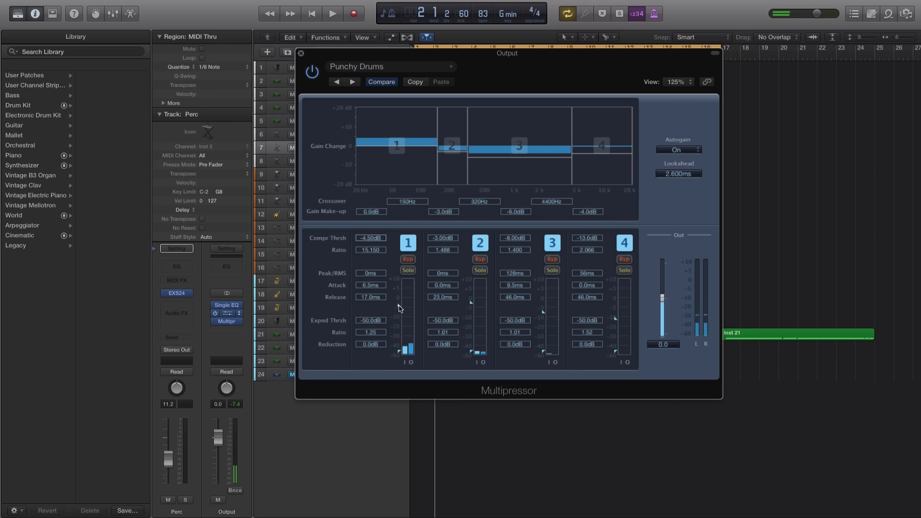
drag(399, 309, 400, 311)
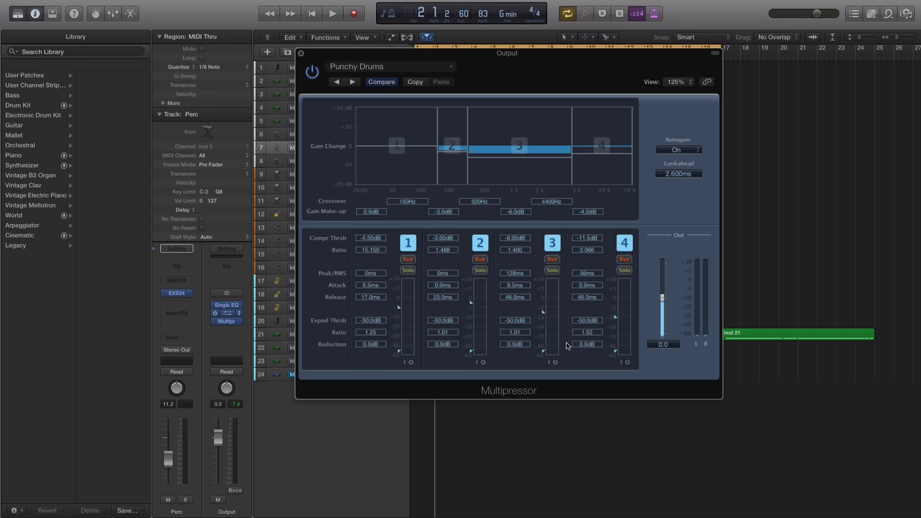
Set the Multipressor's band 4 compression threshold to -14.5 dB during playback, and close the plug-in.
key(space)
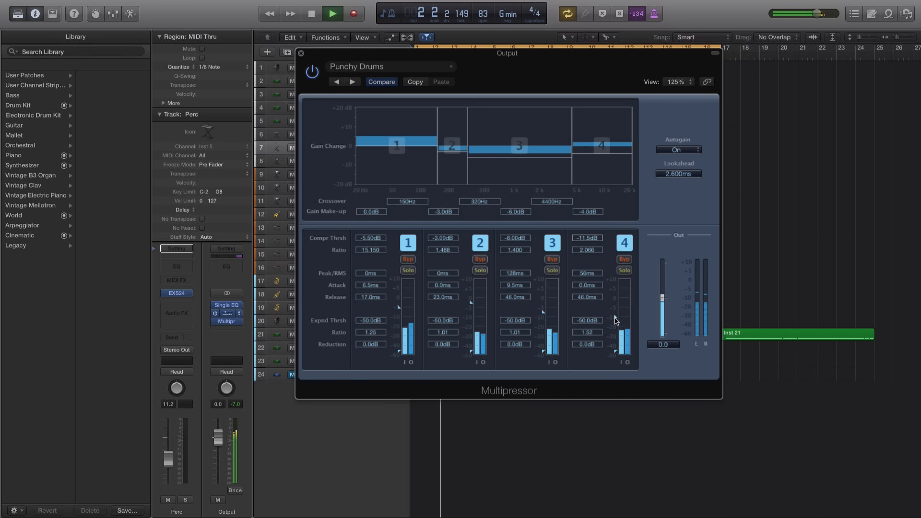
drag(616, 320, 617, 323)
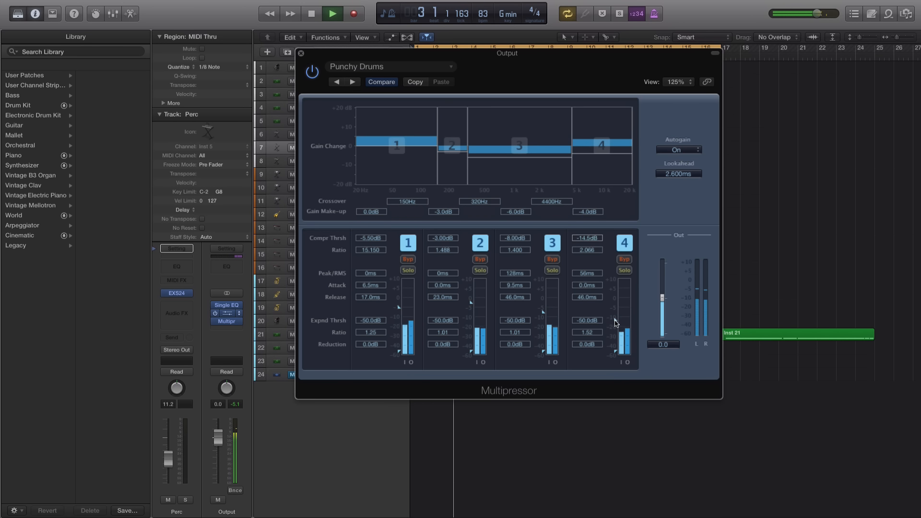
key(space)
click(301, 53)
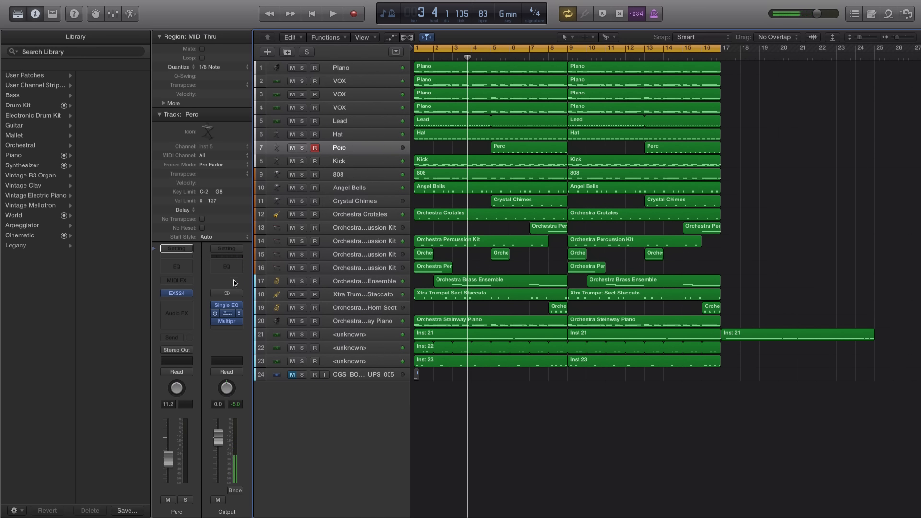
Insert a stereo Adaptive Limiter after the Multipressor on the Output channel and place its window over the arrangement.
click(233, 330)
mouse_move(240, 364)
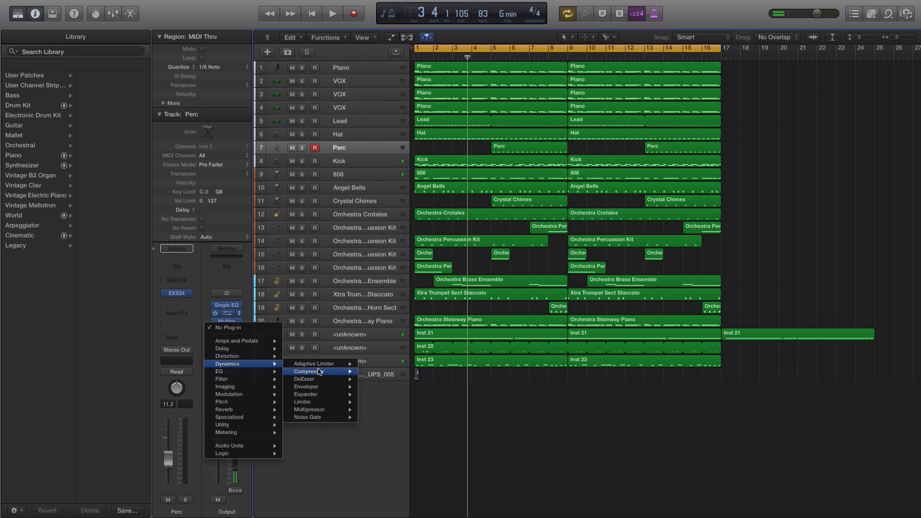
mouse_move(331, 371)
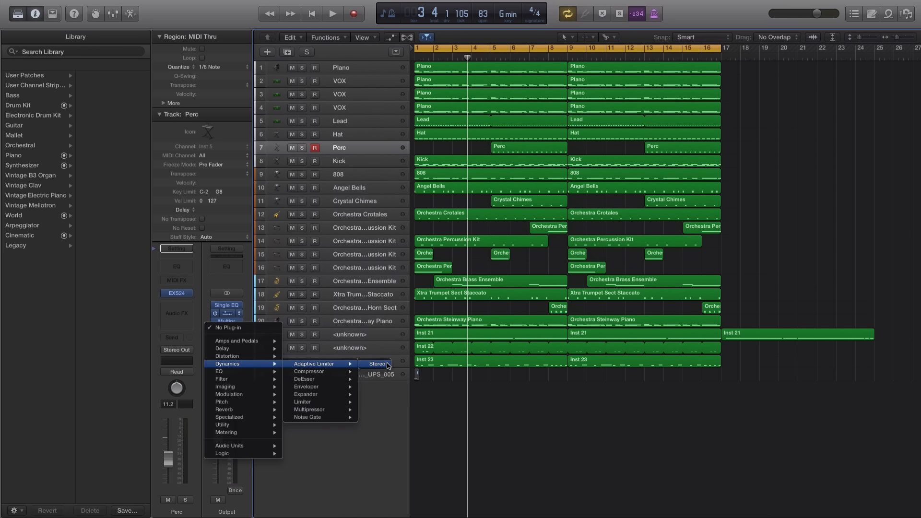
click(388, 366)
drag(248, 34, 547, 153)
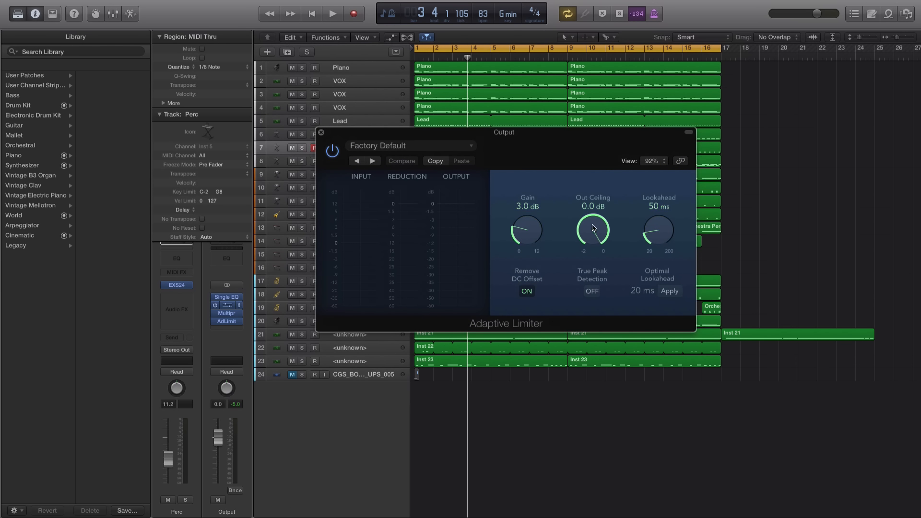
Set the Adaptive Limiter's Out Ceiling to -0.1 dB and its Gain to 11.5 dB while auditioning the mix.
drag(594, 228, 593, 229)
key(space)
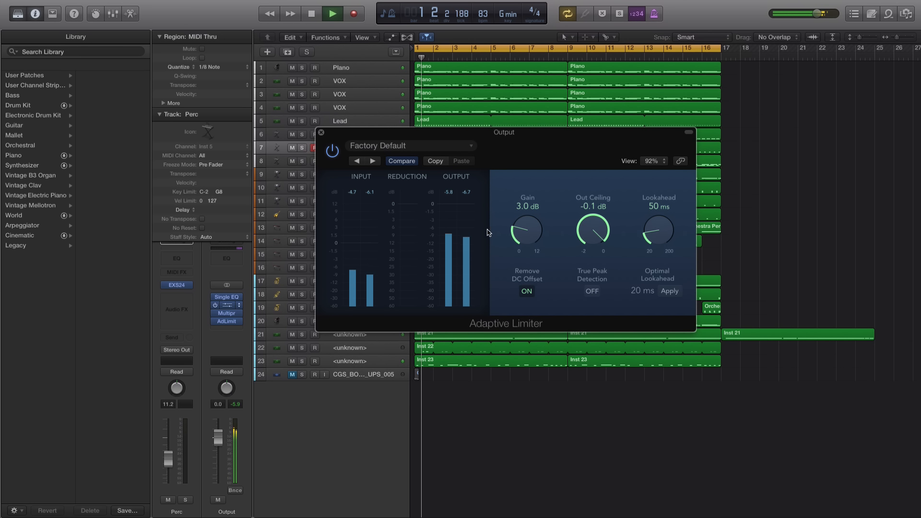
drag(528, 236, 516, 129)
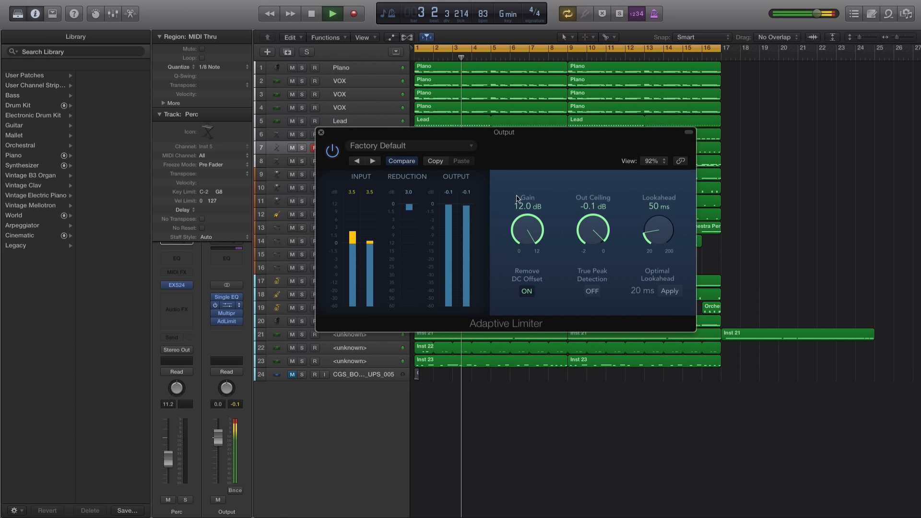
drag(523, 218, 524, 232)
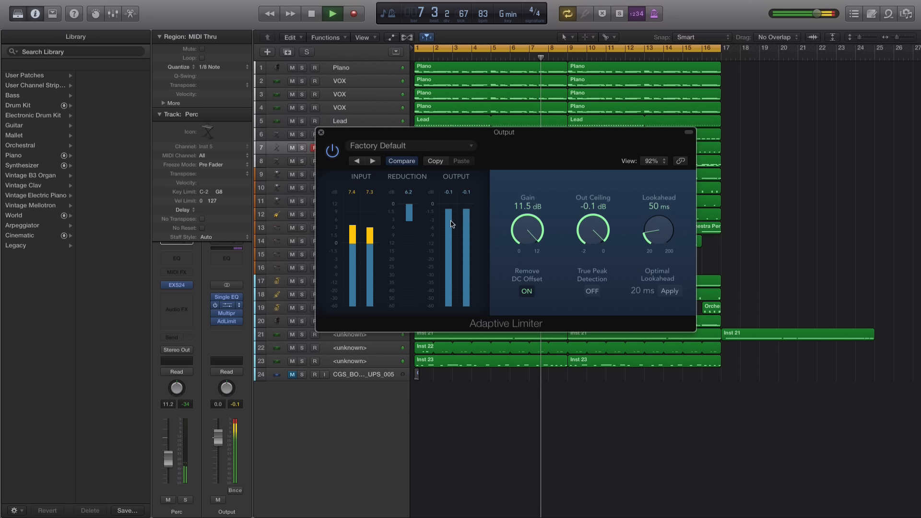
key(space)
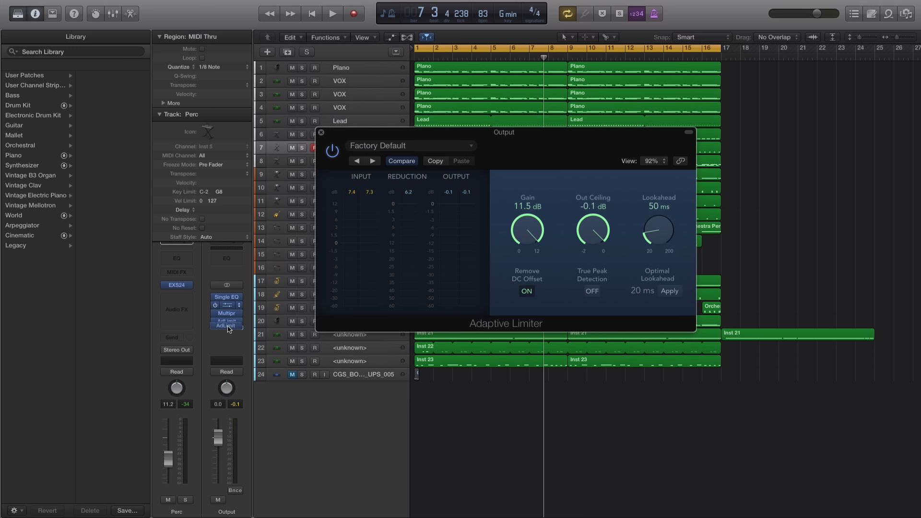
Insert a stereo Gain plug-in between the Multipressor and the Adaptive Limiter on the Output channel.
drag(228, 329, 228, 329)
click(242, 313)
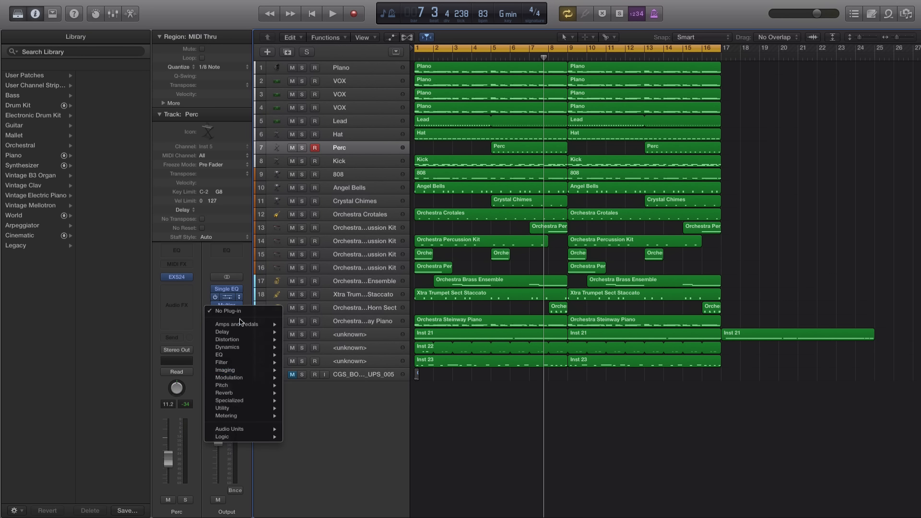
mouse_move(240, 411)
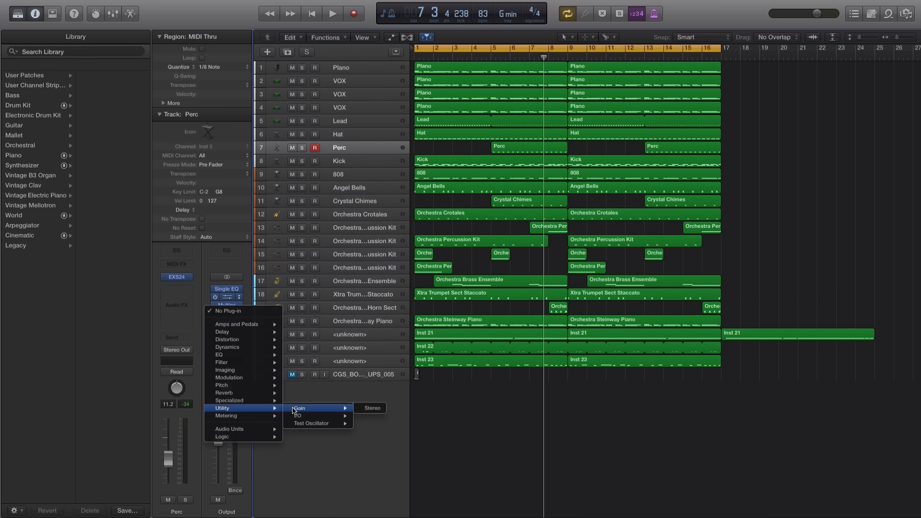
click(369, 411)
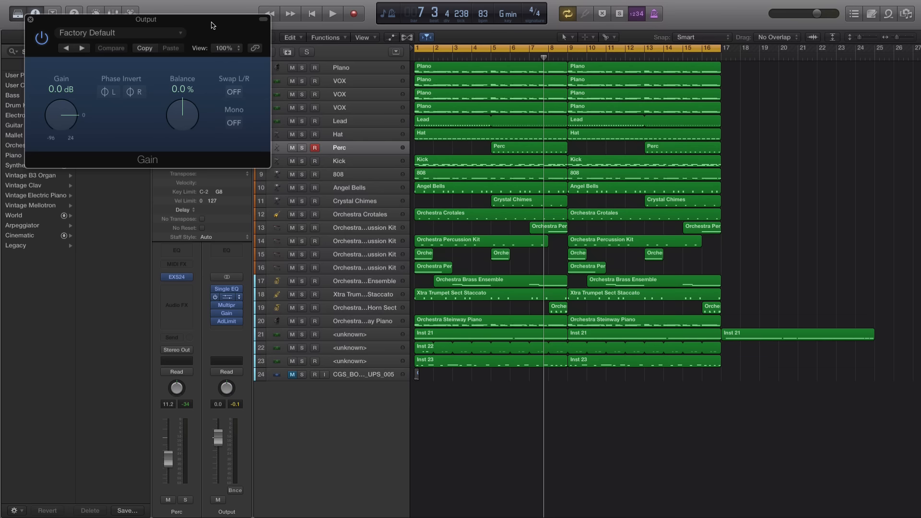
drag(212, 25, 602, 210)
Try a +5.9 dB boost in the Gain plug-in during playback, and remove the plug-in from the Output channel.
key(space)
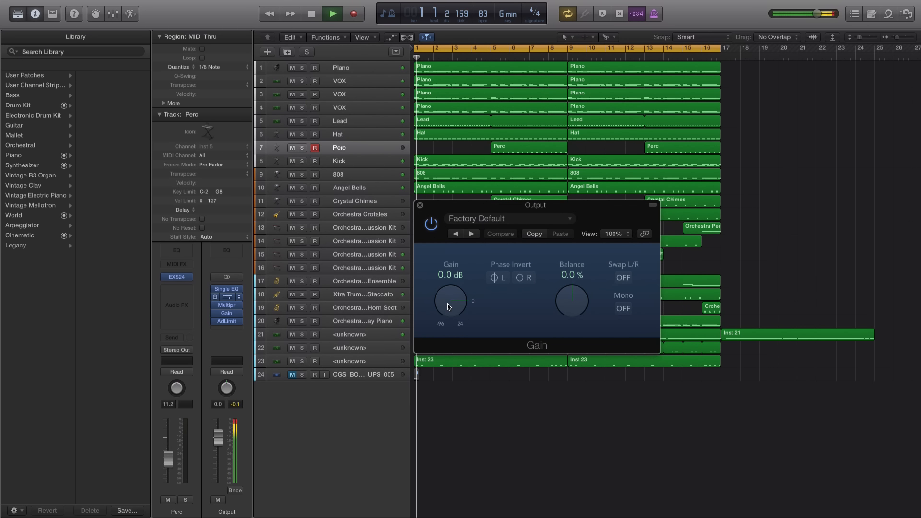
drag(456, 311, 449, 297)
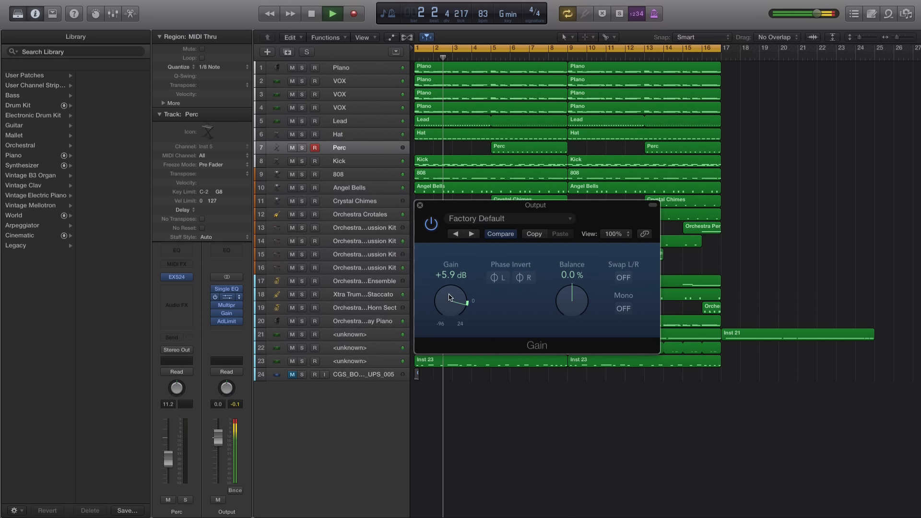
key(space)
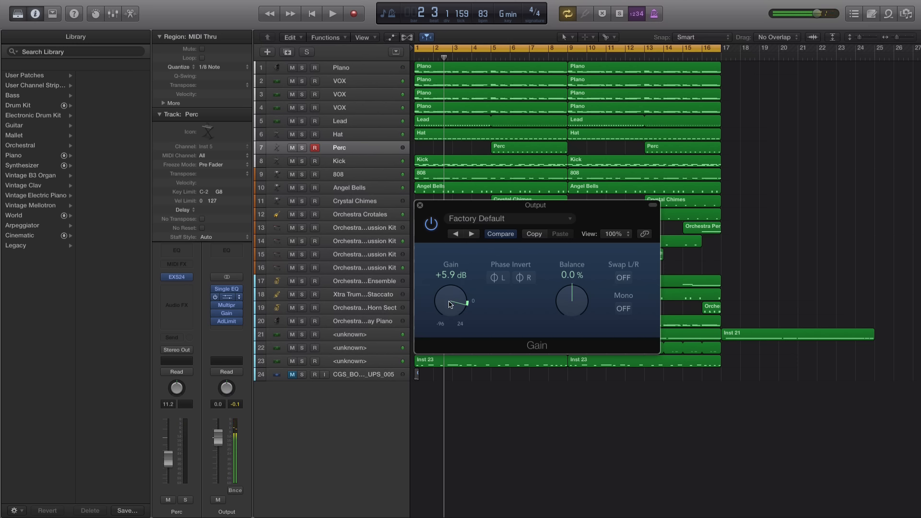
click(419, 206)
click(233, 317)
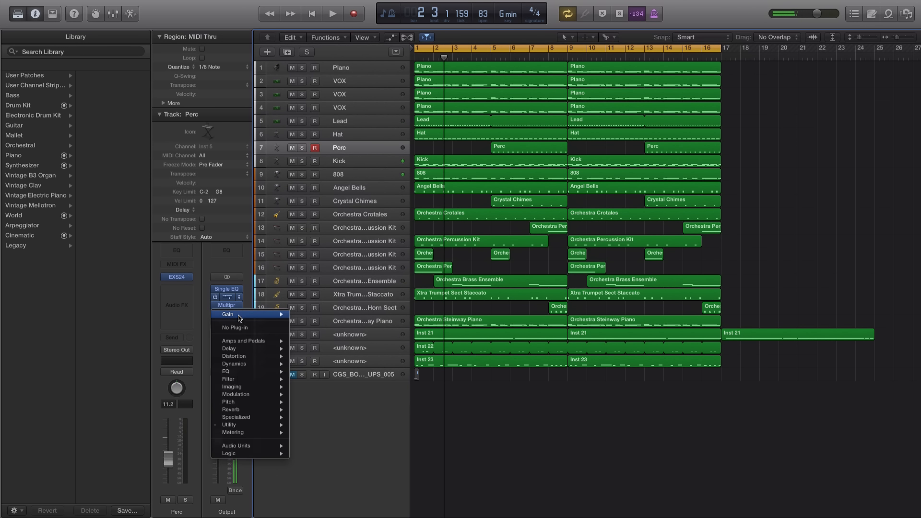
click(238, 325)
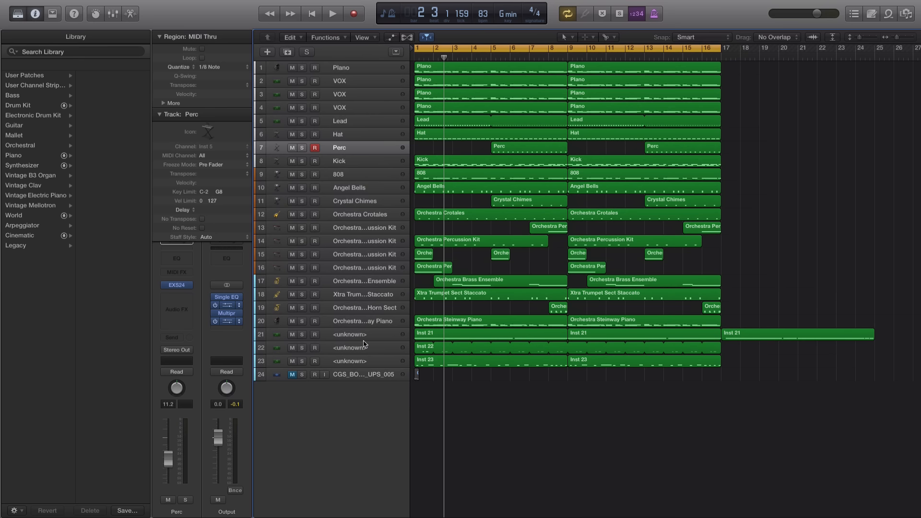
Reopen the Adaptive Limiter and set its Gain to 12.0 dB during playback.
key(space)
drag(265, 22, 483, 124)
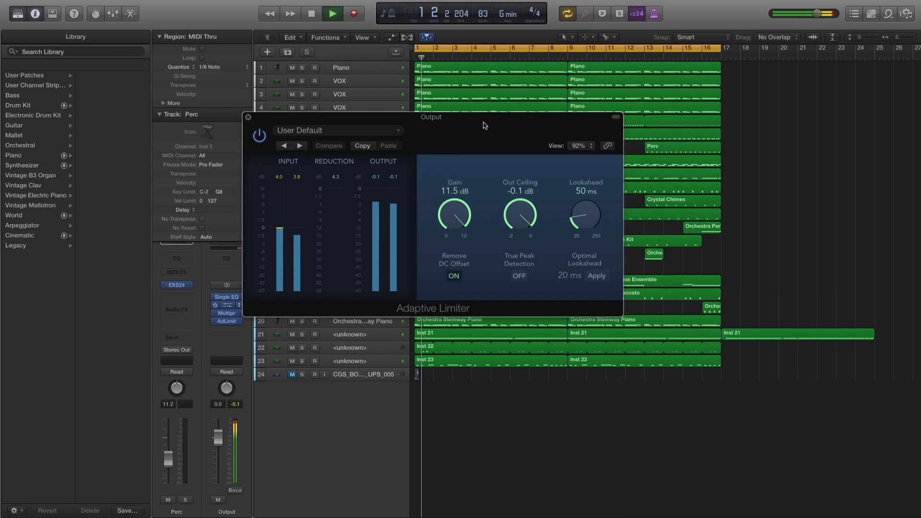
drag(453, 212, 464, 191)
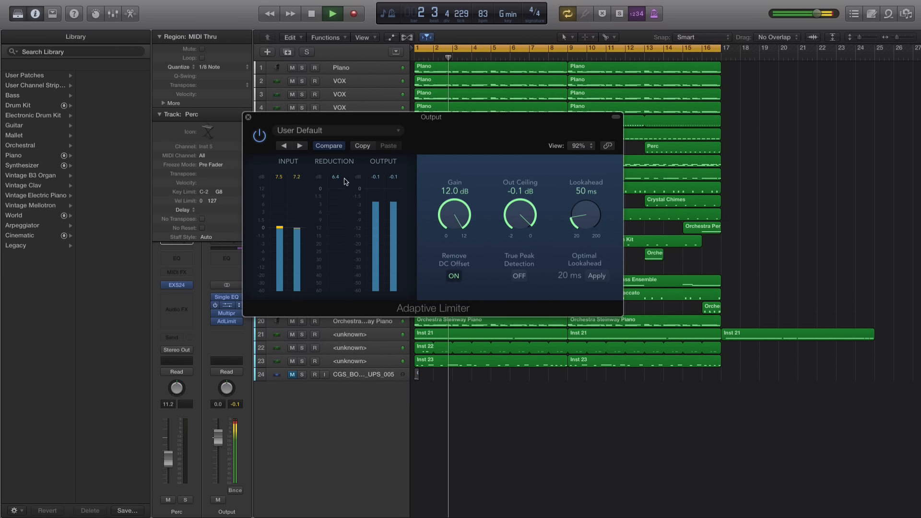
key(space)
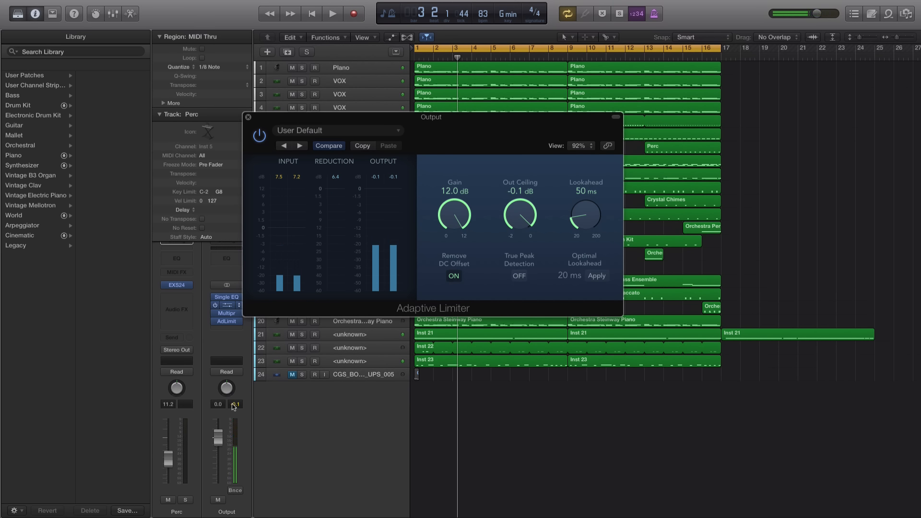
Audition the limited mix and close the Adaptive Limiter window.
key(space)
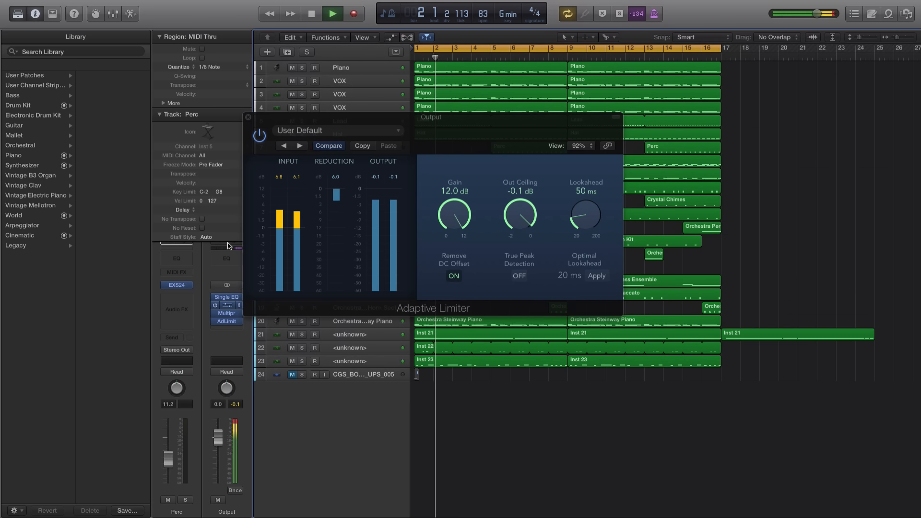
click(248, 118)
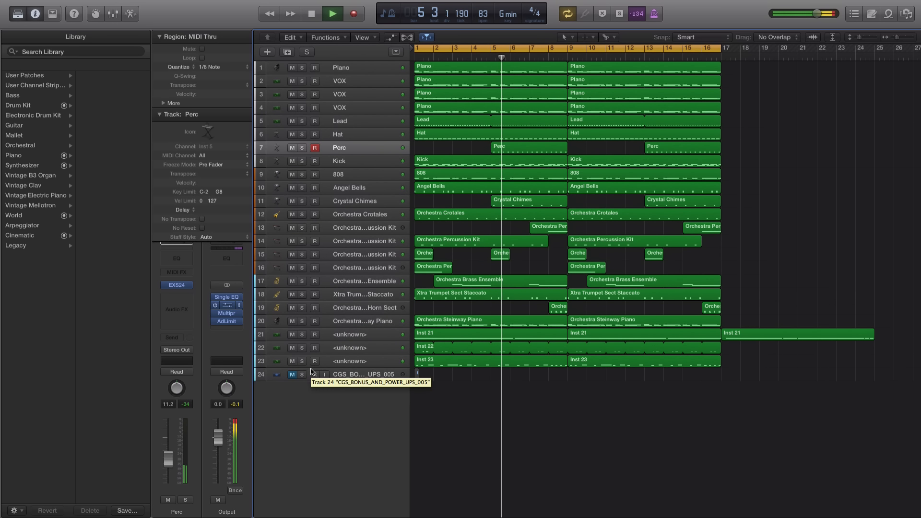
key(space)
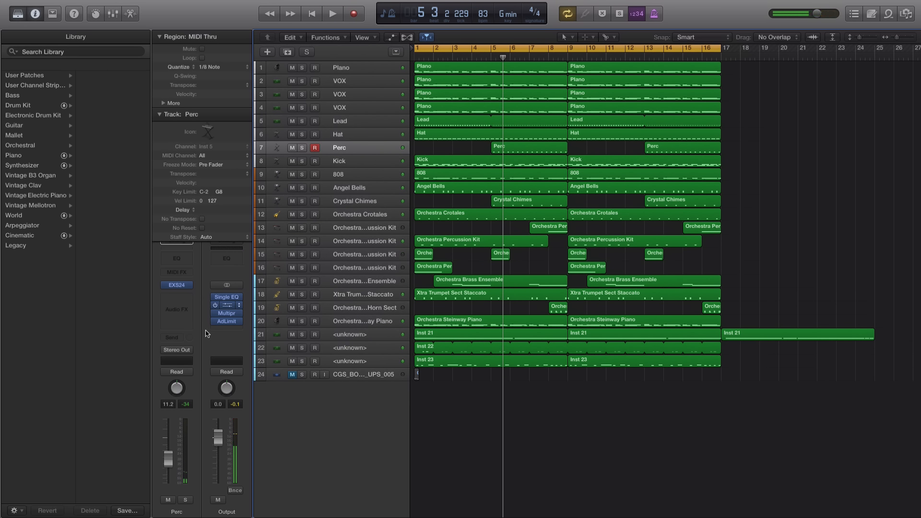
Bypass all four plug-ins on the Output channel and play the unmastered mix from the beginning.
click(215, 306)
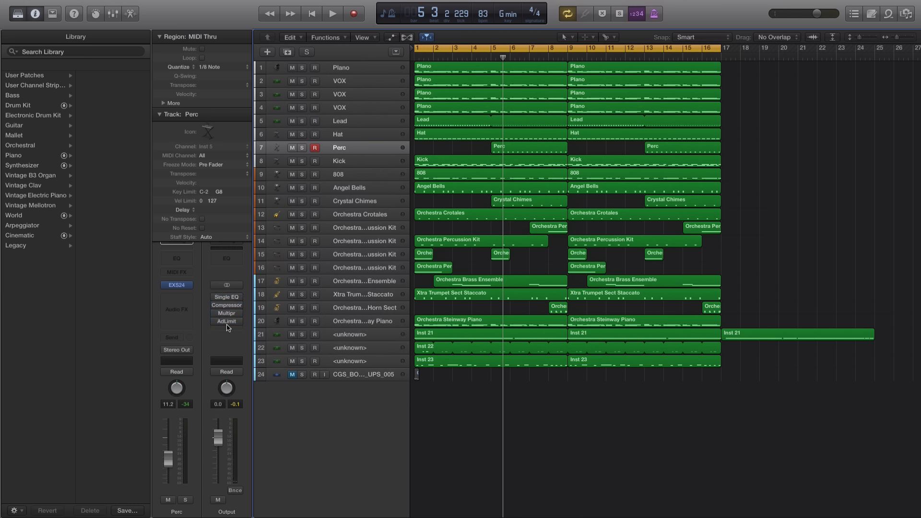
key(Return)
key(space)
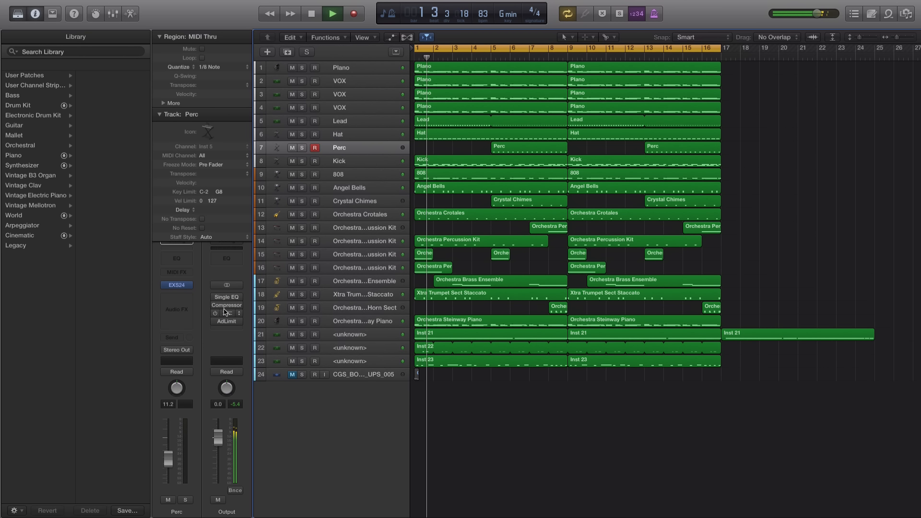
Re-enable the Single EQ, Compressor, Multipressor and Adaptive Limiter one by one during playback to compare the sound.
click(215, 298)
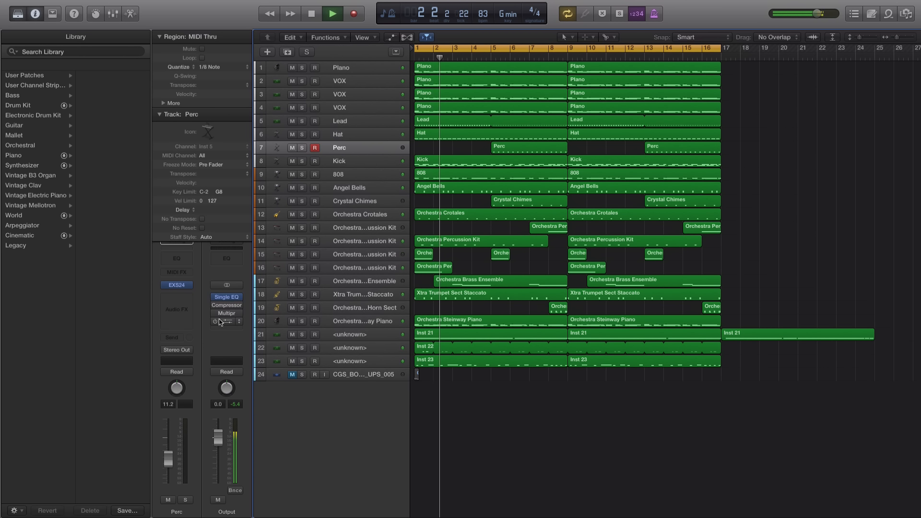
click(215, 306)
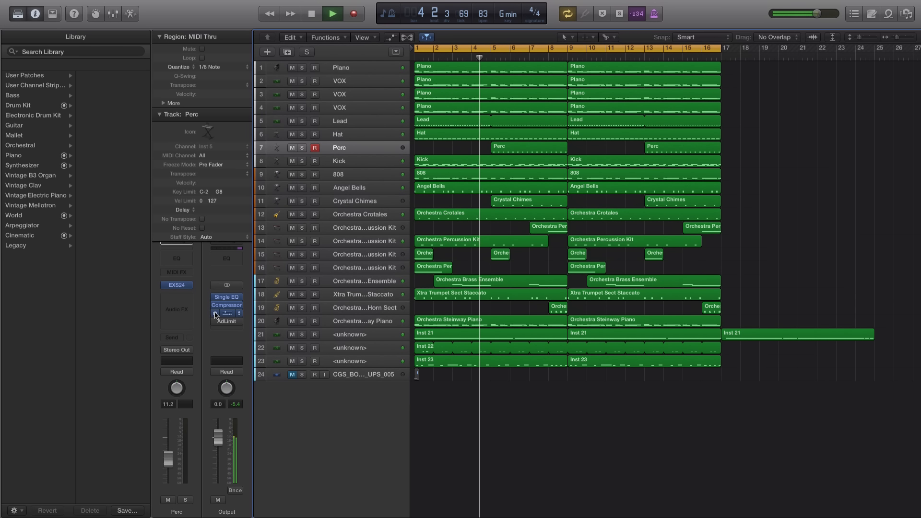
click(215, 313)
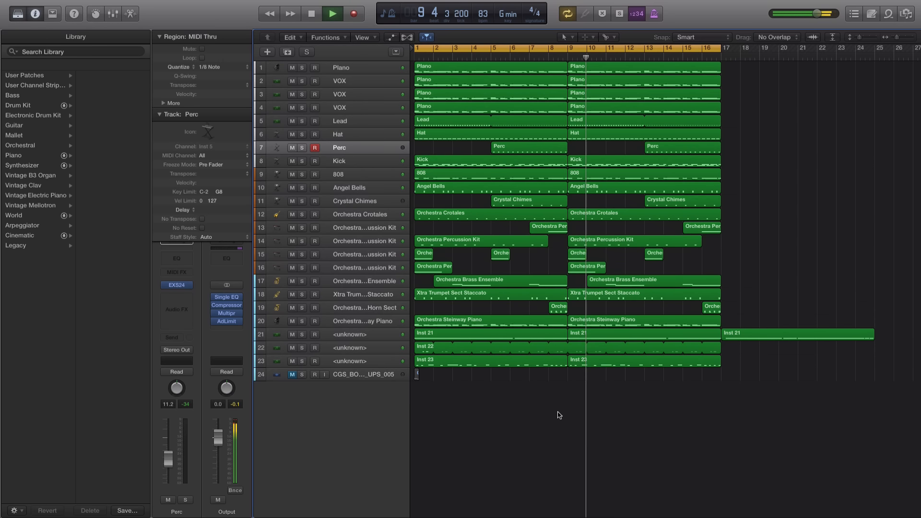
key(space)
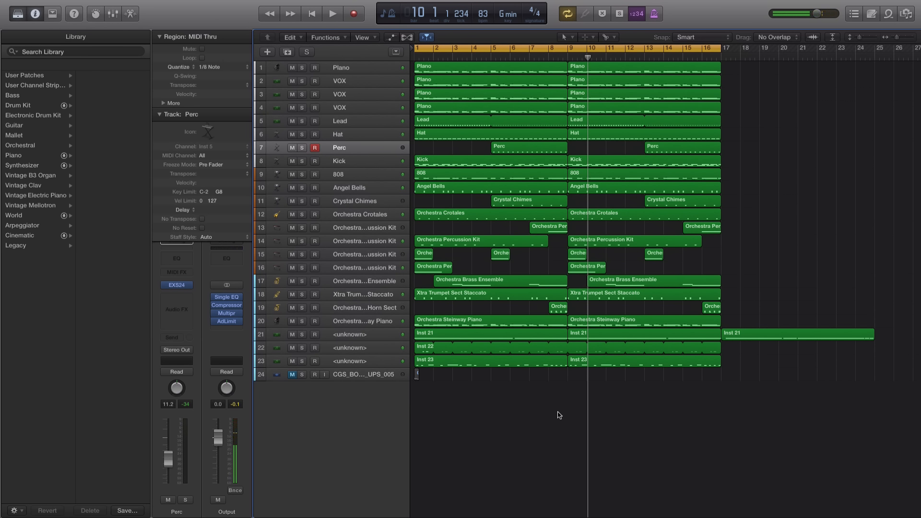